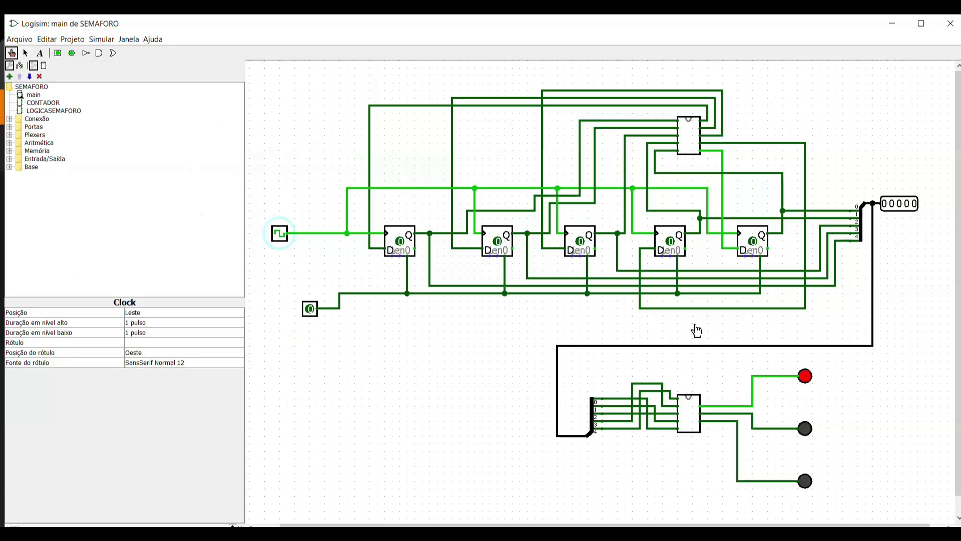
Open the Análise Combinacional window from the Janela menu and move it to mid-screen.
click(111, 41)
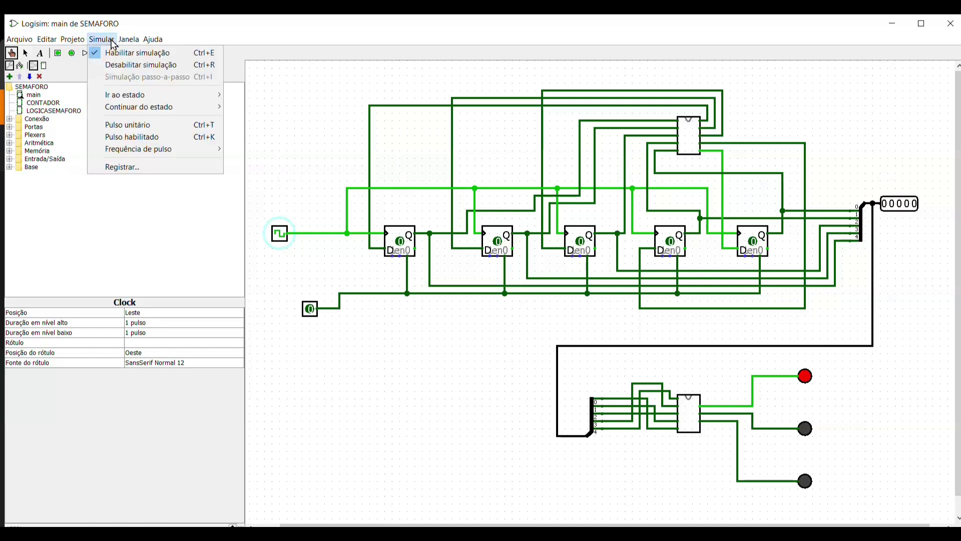
mouse_move(129, 40)
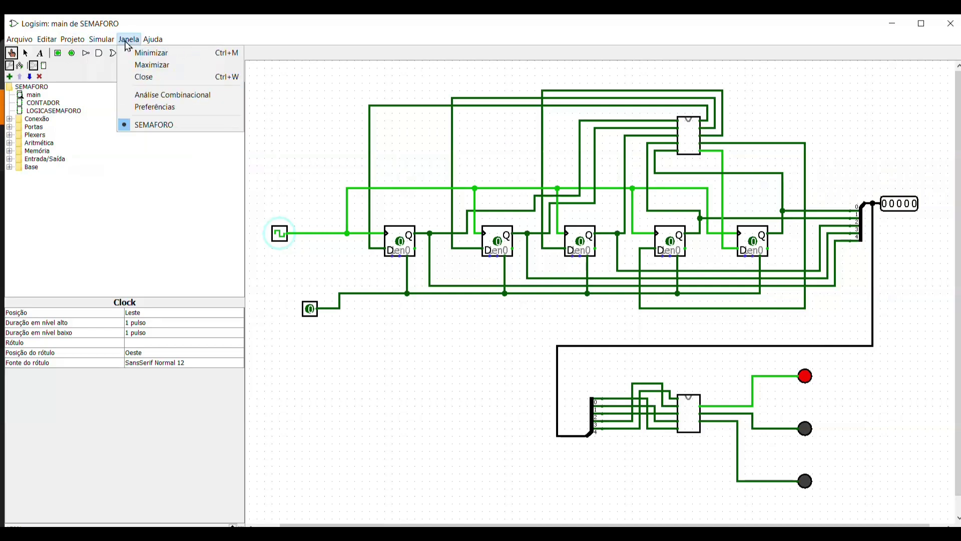
click(143, 96)
drag(155, 23, 526, 126)
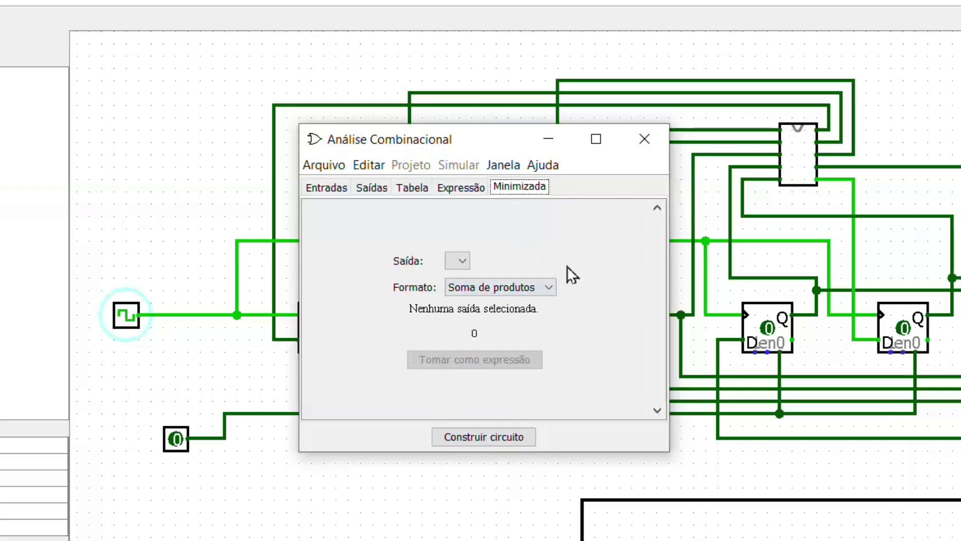
Add the inputs Q4, Q3, Q2, Q1 and Q0 on the Entradas tab.
click(331, 190)
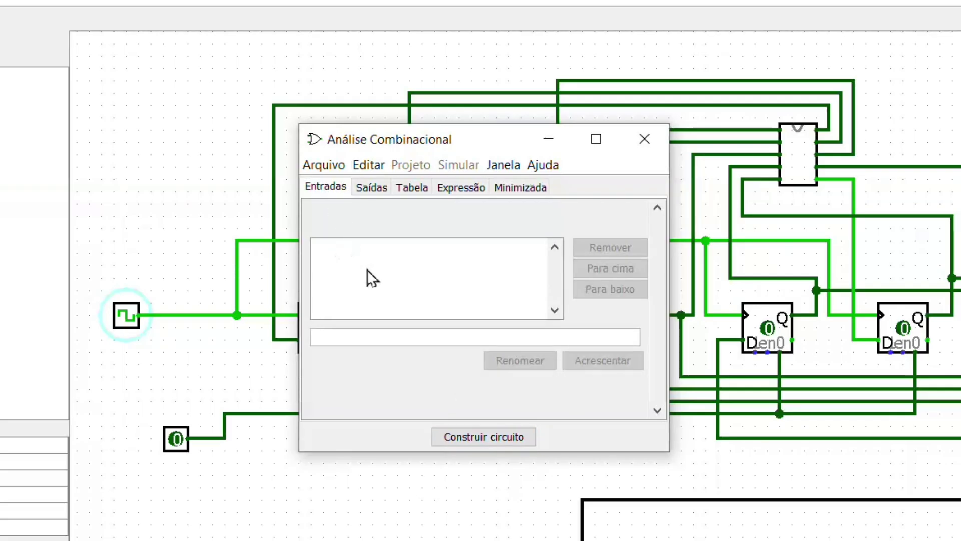
click(488, 351)
text(Q4)
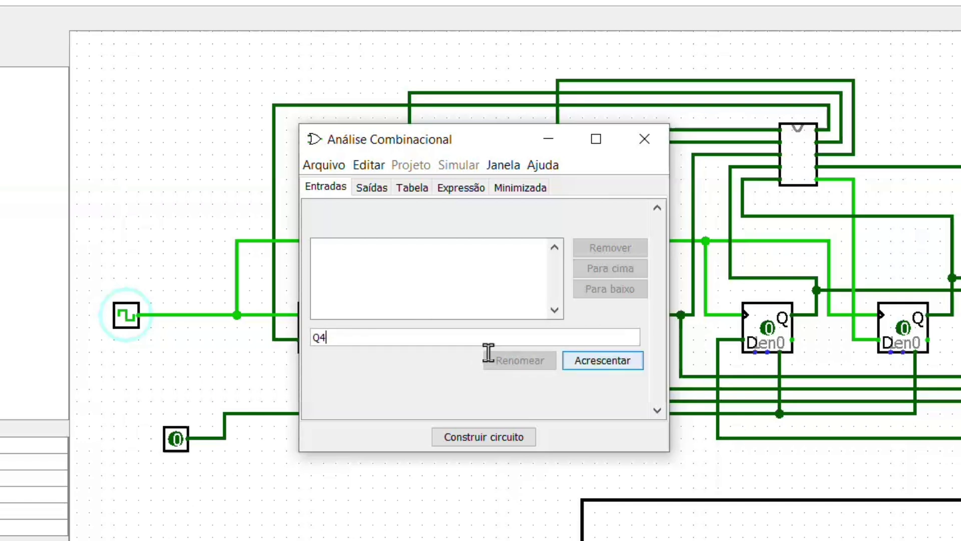
key(Return)
text(Q3)
key(Return)
text(Q2)
key(Return)
text(Q1)
key(Return)
text(Q0)
key(Return)
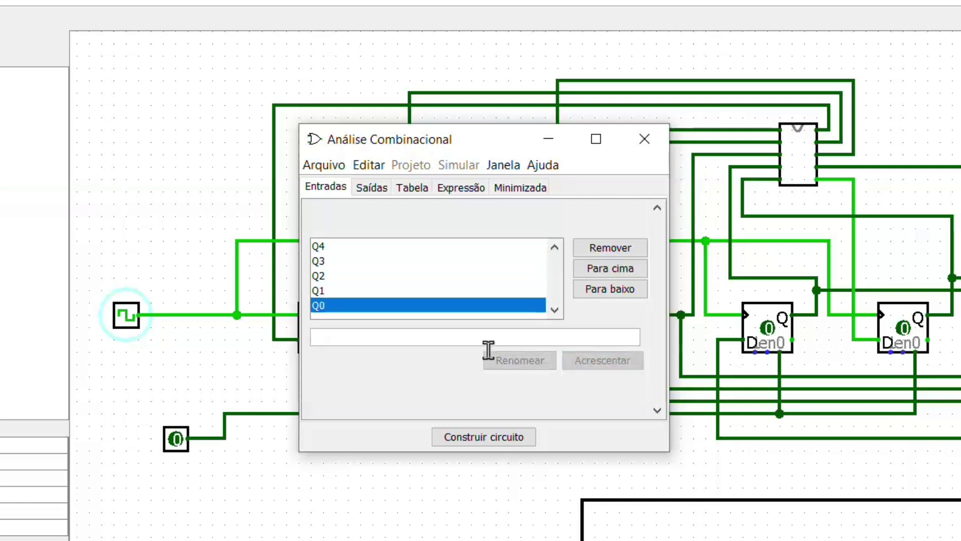
Add the outputs D4, D3, D2, D1 and D0 on the Saídas tab.
click(373, 188)
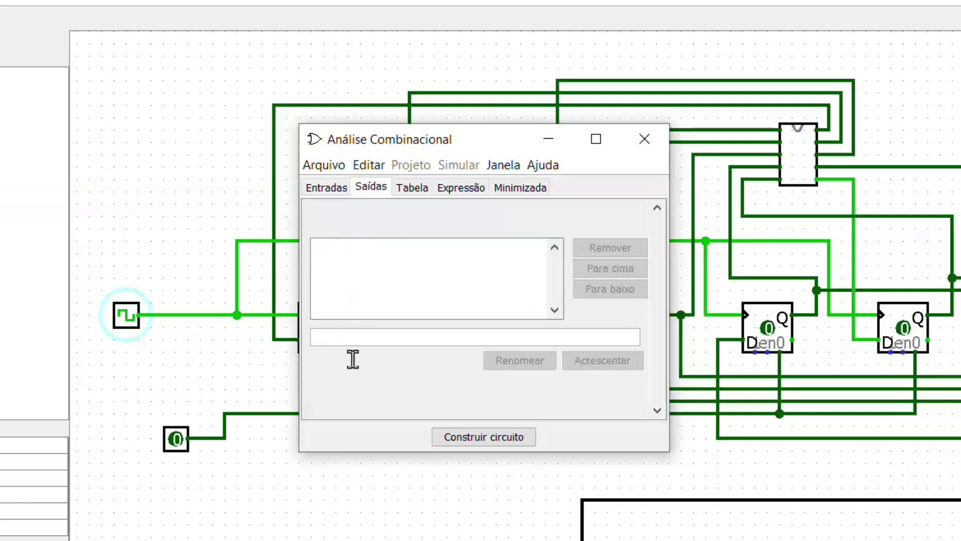
text(D4)
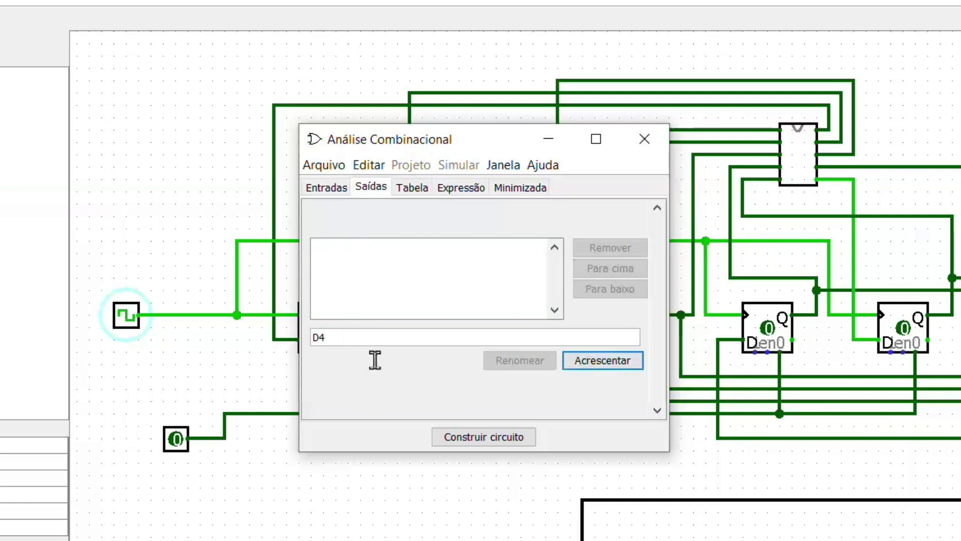
key(Return)
text(D3)
key(Return)
text(D2)
key(Return)
text(D1)
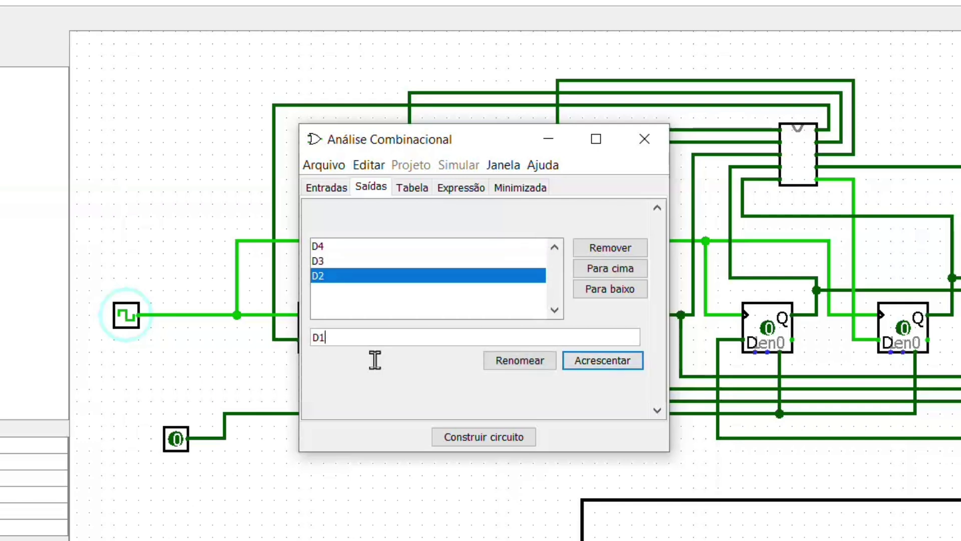
key(Return)
text(D0)
key(Return)
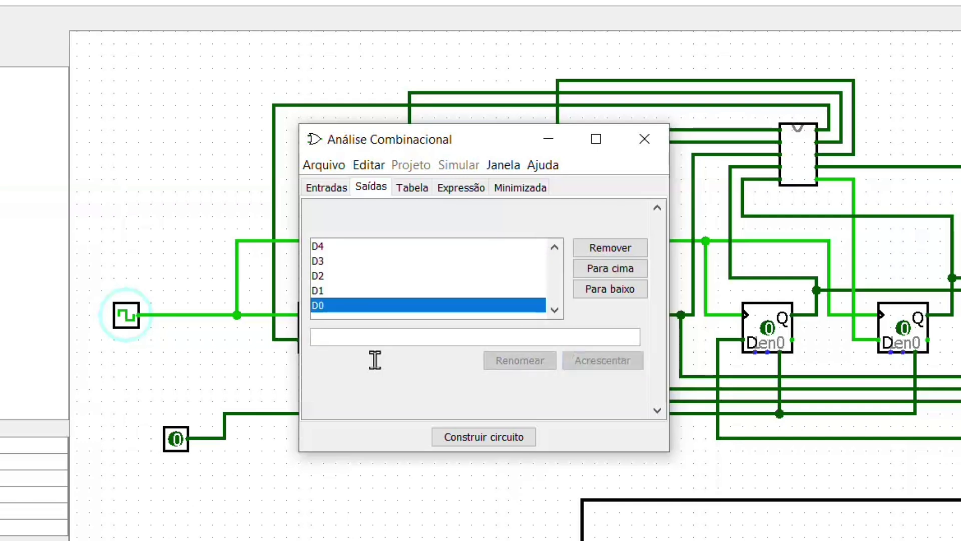
In the truth table, set D4–D1 to 0 for rows 00000–00001 and fill D0 through row 01001.
click(413, 187)
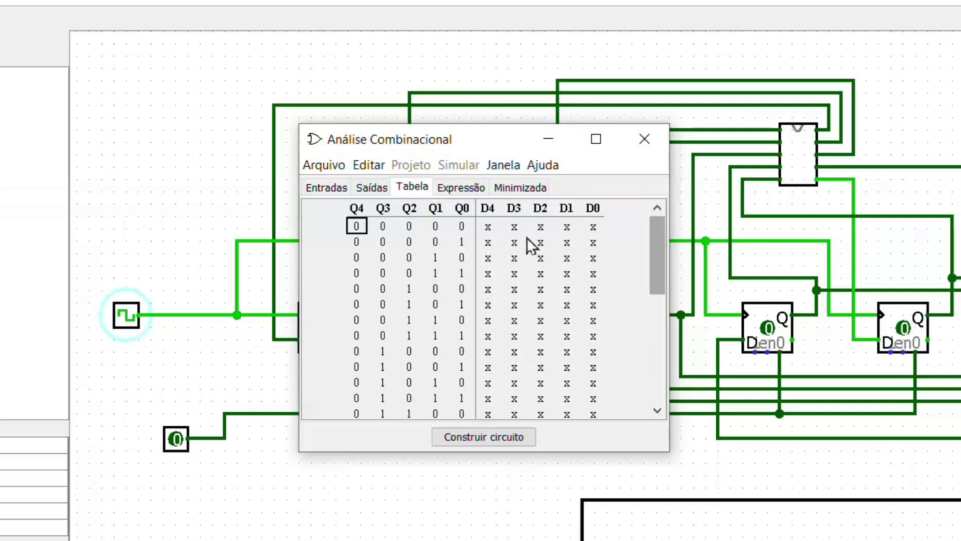
click(488, 227)
click(514, 226)
click(540, 226)
click(566, 226)
click(594, 226)
click(488, 242)
click(515, 242)
click(541, 242)
click(566, 243)
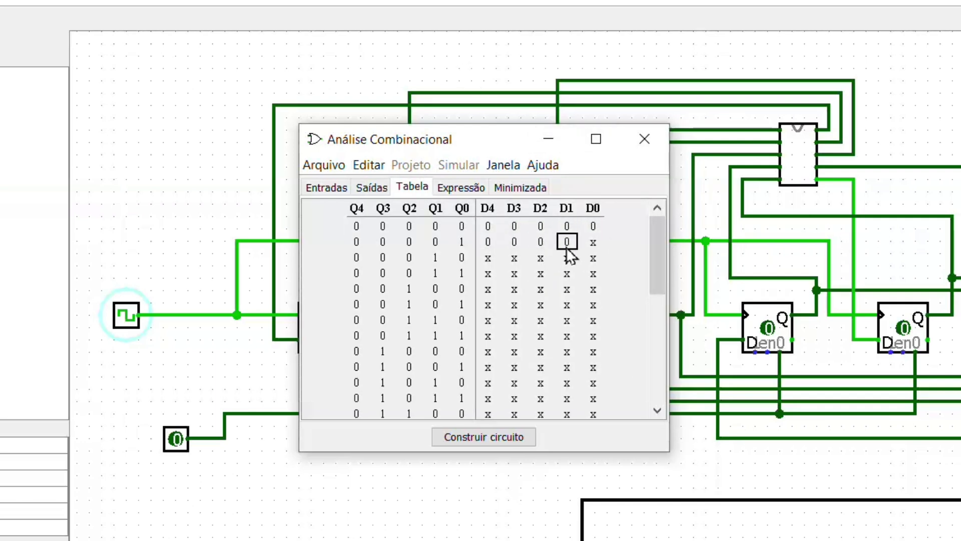
click(597, 229)
click(593, 257)
click(593, 290)
click(593, 290)
click(593, 305)
click(593, 336)
click(593, 352)
click(593, 351)
click(593, 367)
Type the remaining output bit strings into the truth-table columns.
scroll(599, 371, down, 2)
text(1010101010101010101010011001100110011001100110)
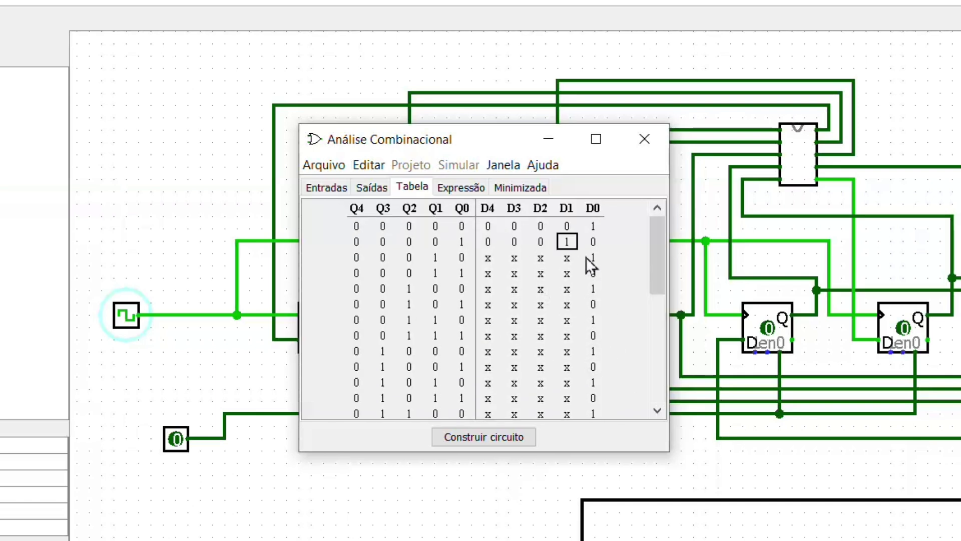
scroll(581, 370, up, 5)
text(1110000111100001111)
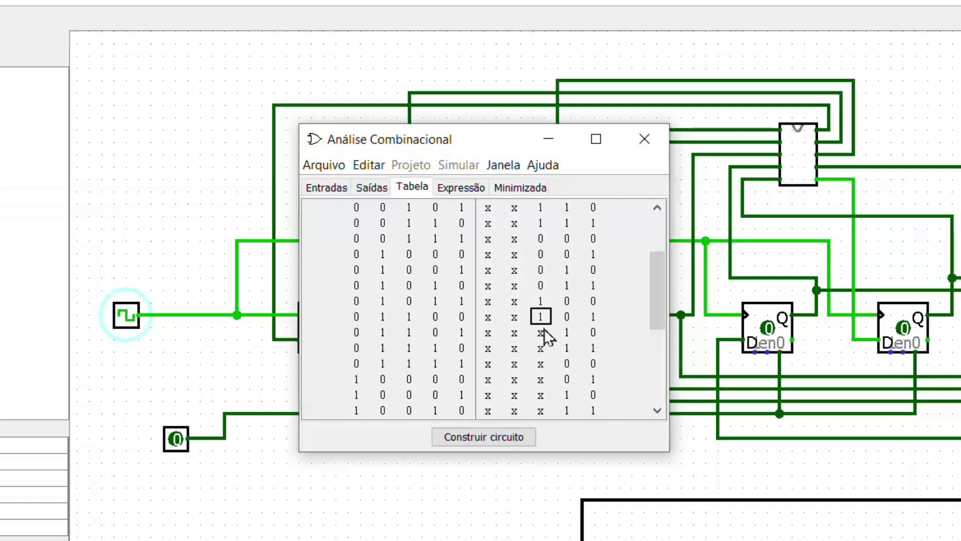
text(00001111000000001)
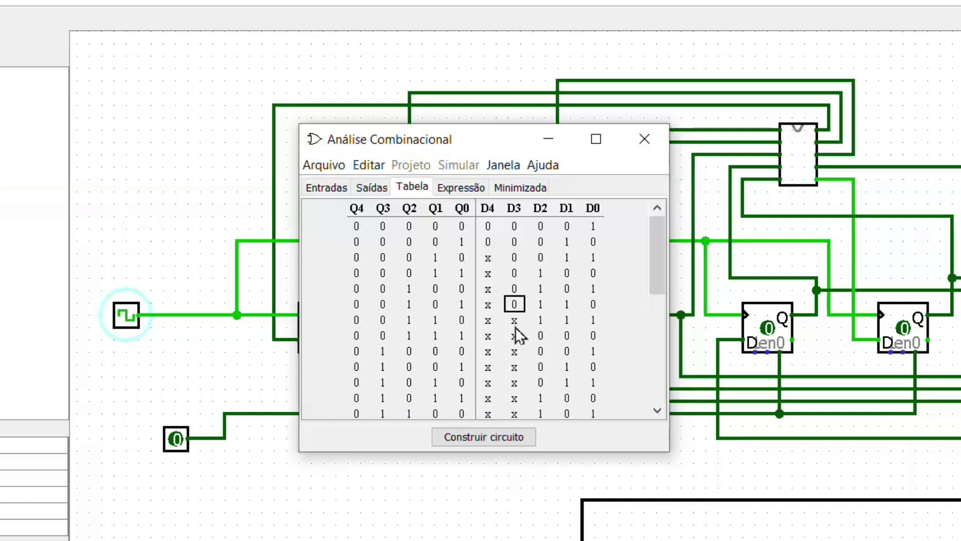
text(1111111000000001)
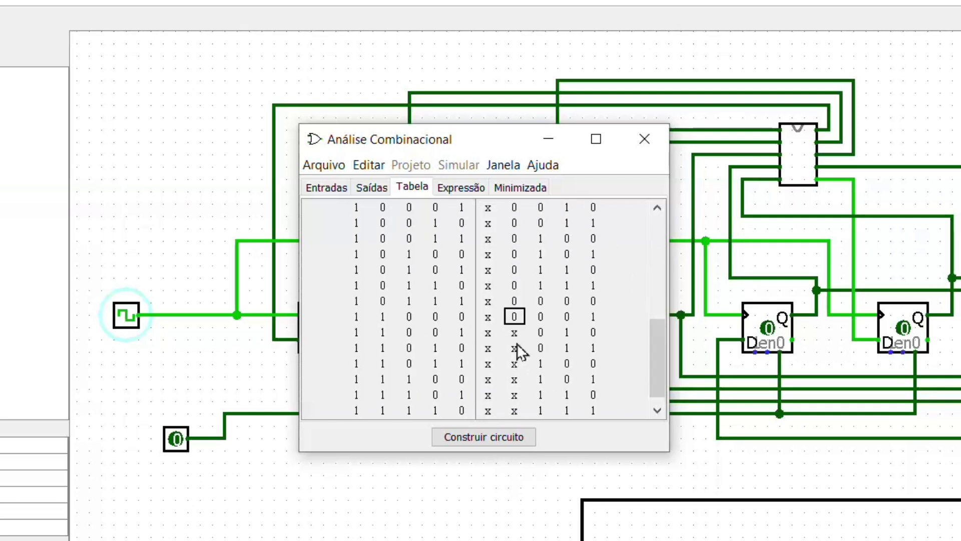
Correct row 10111's D3 to 0, type the last column's values, and review the table.
click(522, 394)
scroll(532, 332, down, 1)
scroll(525, 365, up, 4)
scroll(553, 299, down, 3)
text(111111111000000000000000111111111)
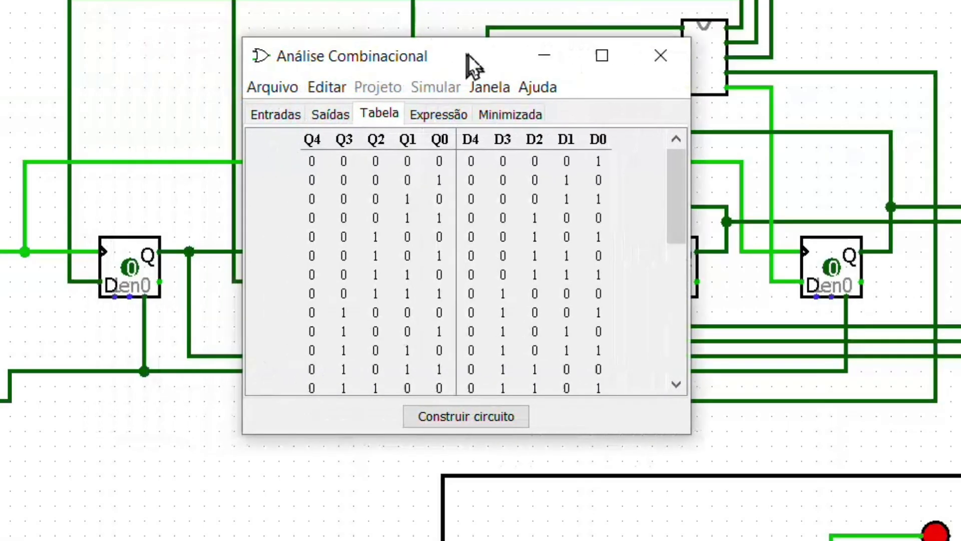
scroll(495, 211, down, 4)
scroll(498, 220, down, 3)
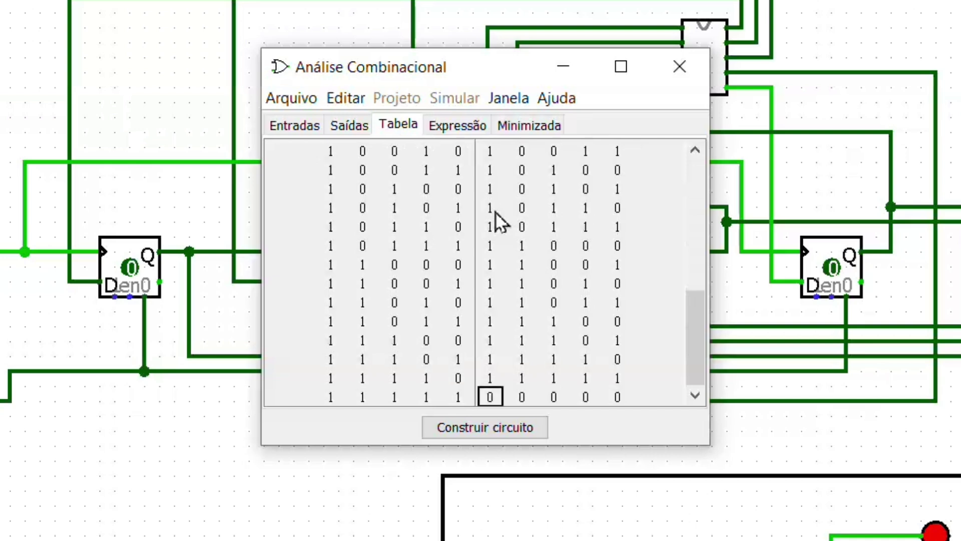
scroll(504, 333, up, 4)
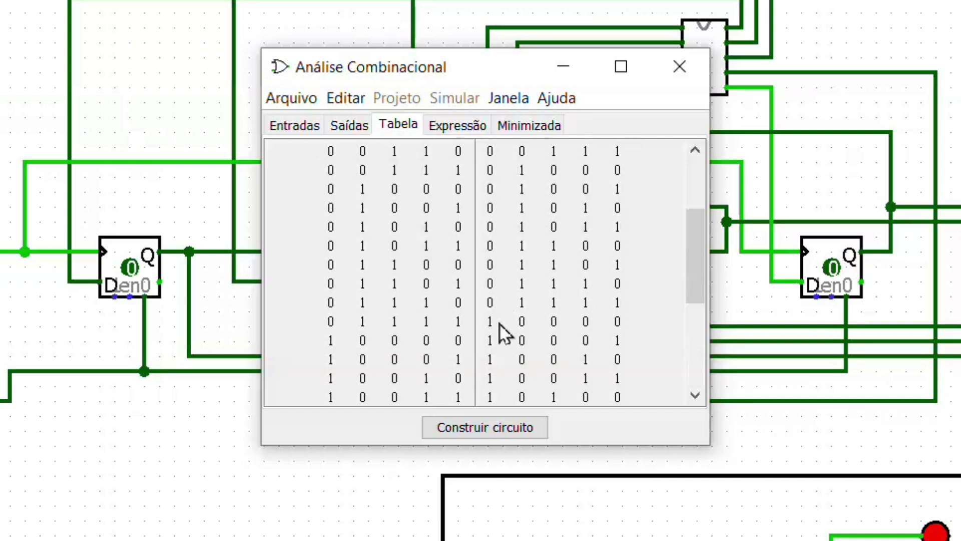
scroll(504, 332, up, 3)
scroll(505, 332, down, 4)
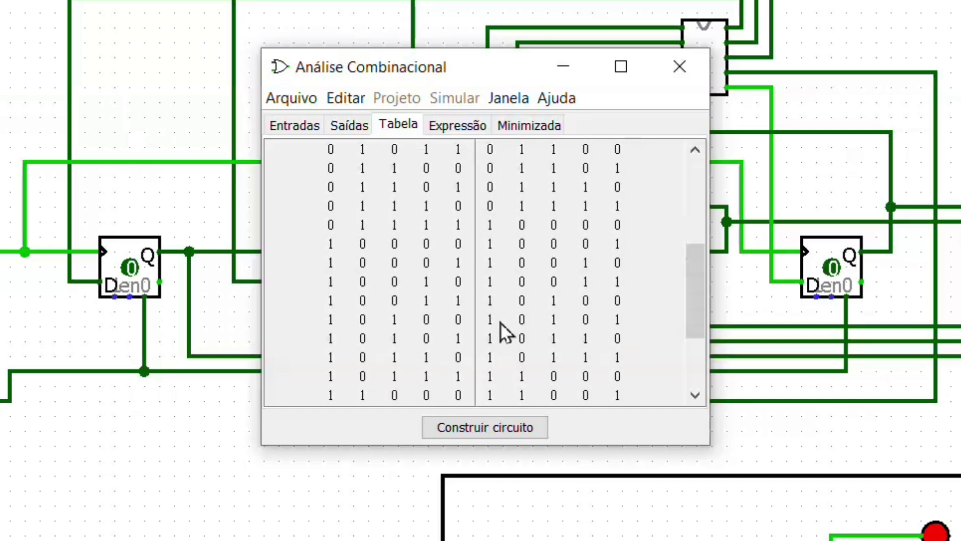
scroll(505, 332, down, 3)
scroll(507, 327, up, 6)
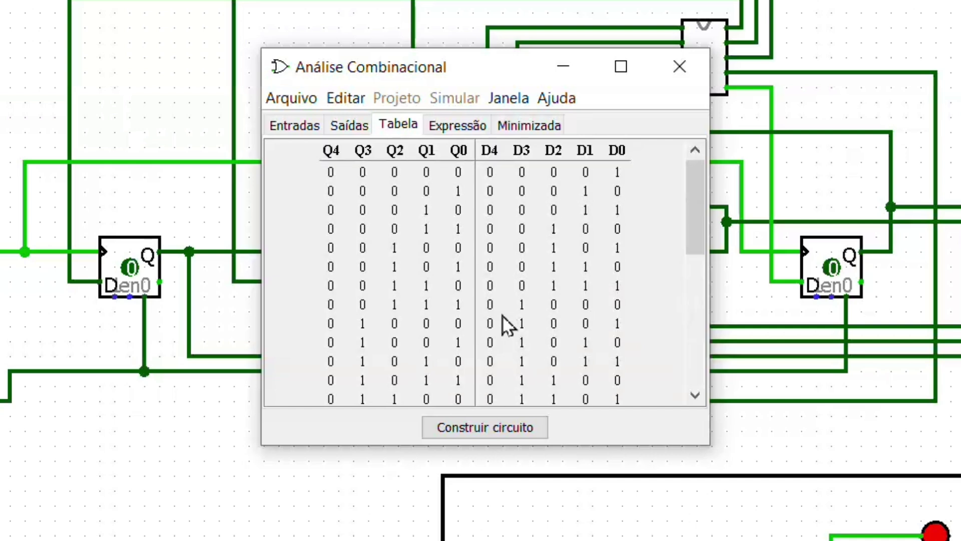
Step through the D3, D2, D1 and D0 expressions, then show D4's minimized expression.
click(450, 126)
click(515, 190)
click(506, 228)
click(512, 187)
click(516, 244)
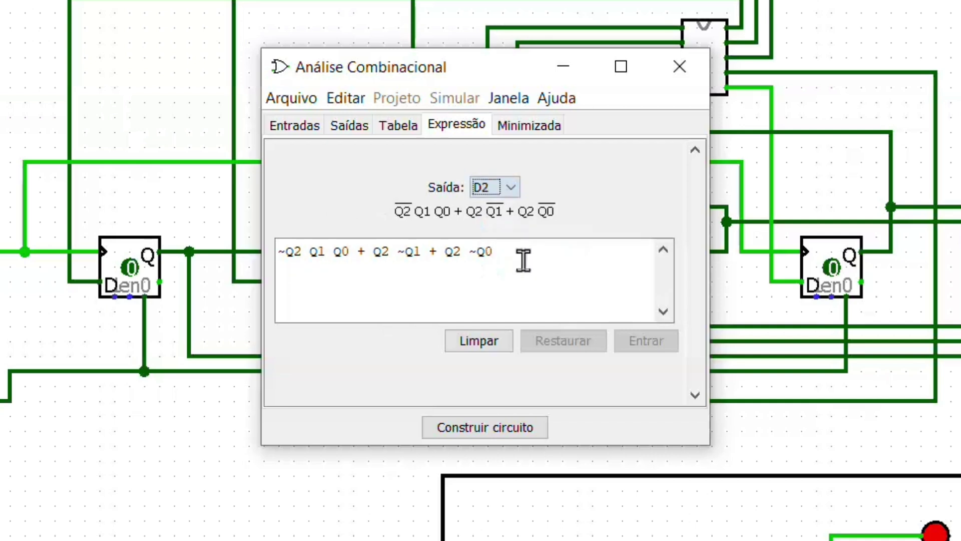
click(510, 188)
click(496, 262)
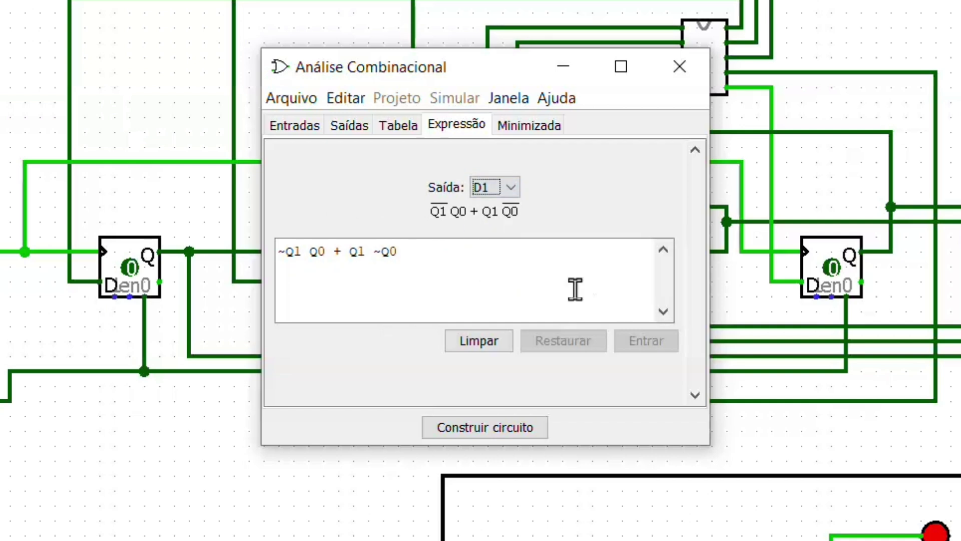
click(511, 187)
click(503, 277)
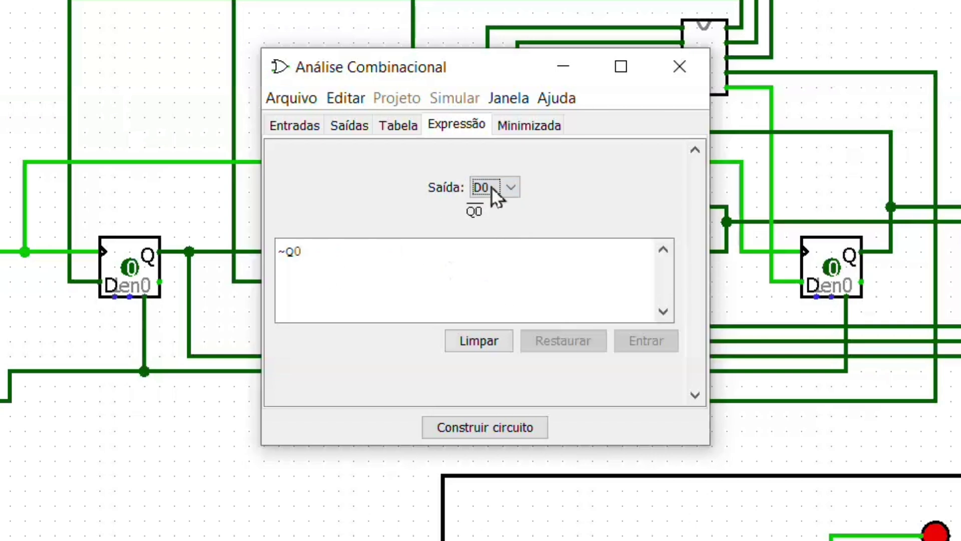
click(528, 124)
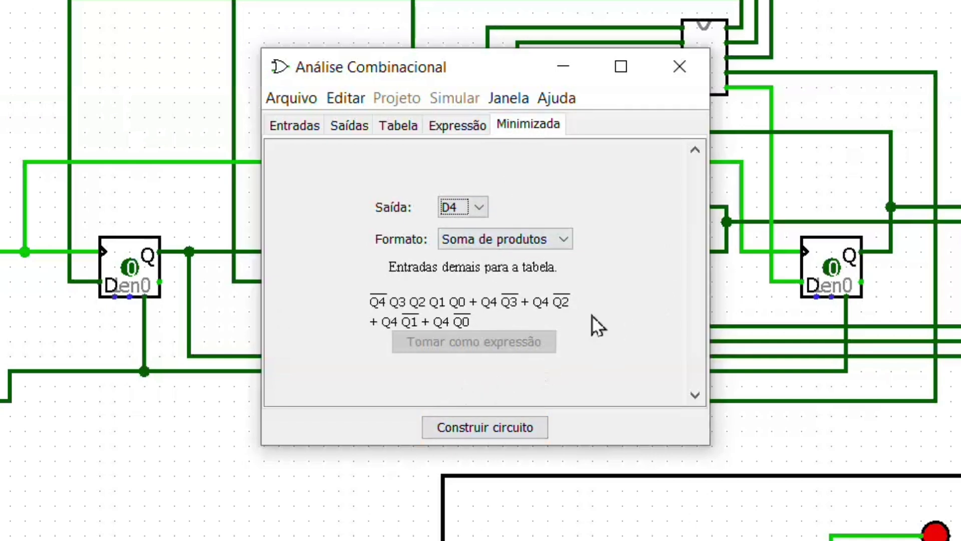
Close the analysis window, look through the CONTADOR subcircuit, and select the main circuit.
click(681, 72)
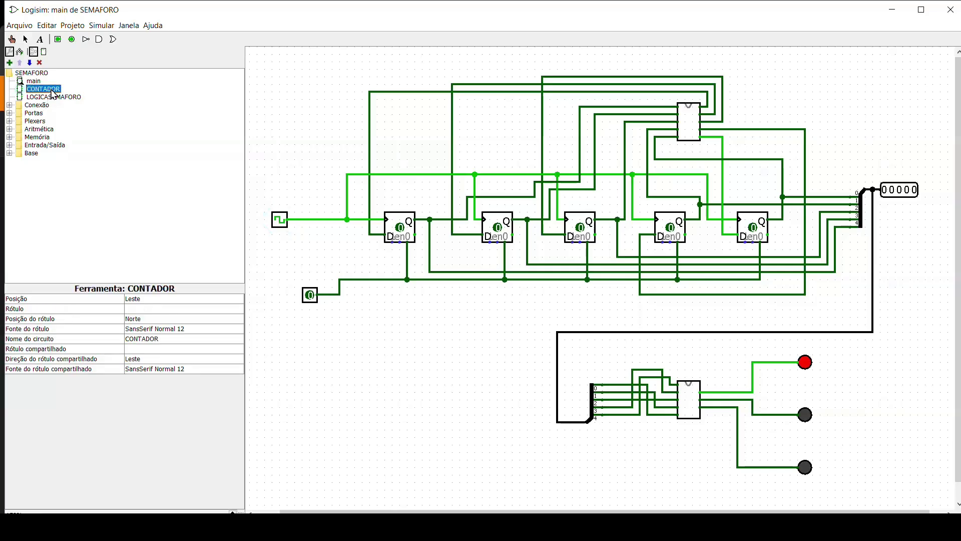
double_click(43, 89)
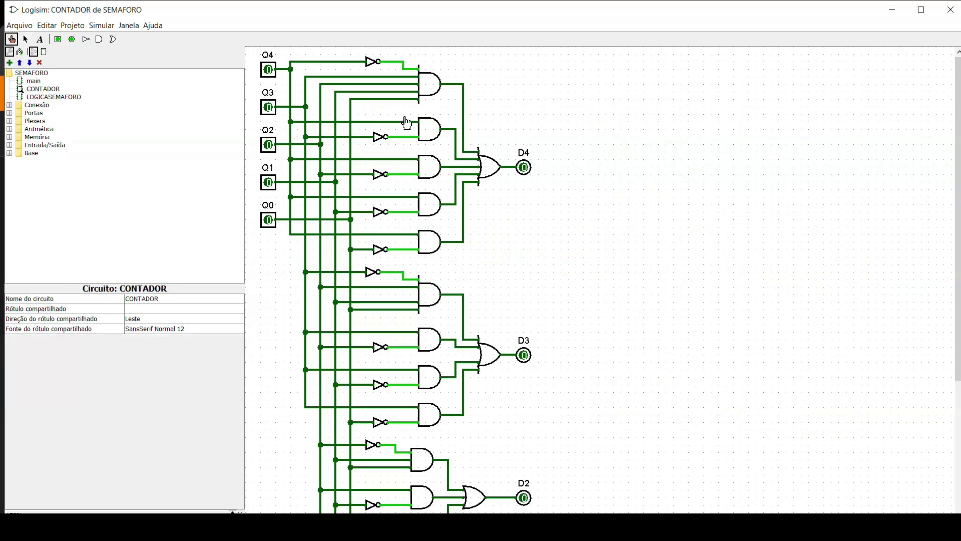
scroll(342, 143, down, 10)
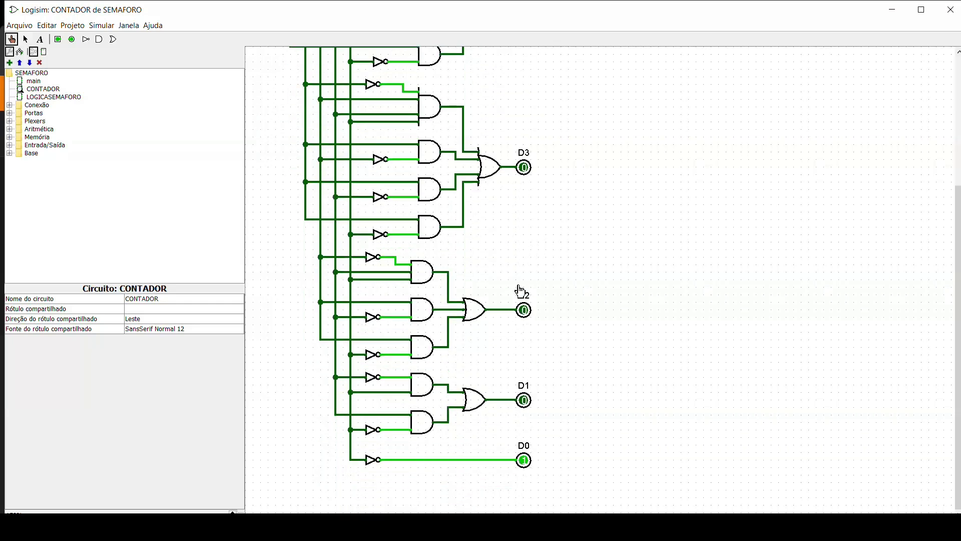
scroll(529, 283, up, 10)
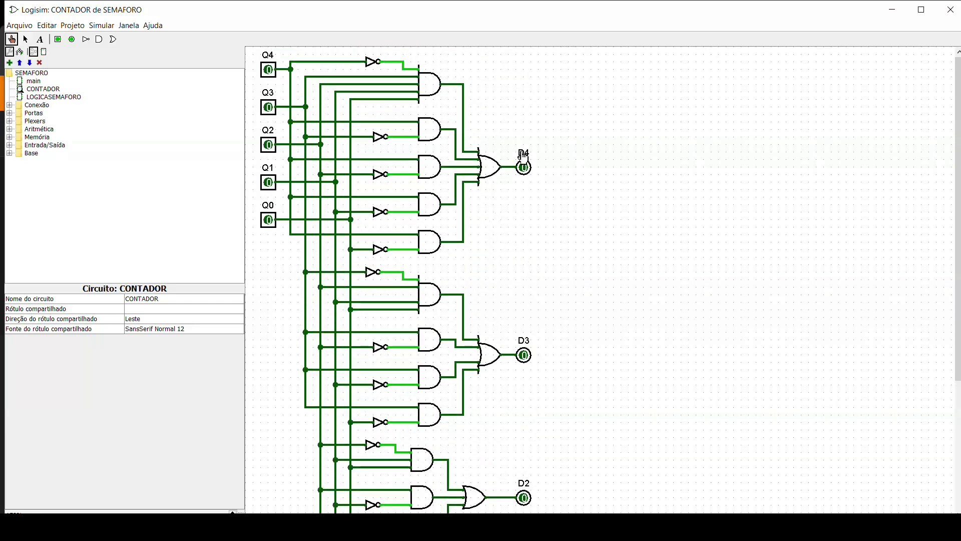
click(33, 81)
Add VERMELHO, AMARELO and VERDE as outputs on the Saídas tab.
double_click(33, 81)
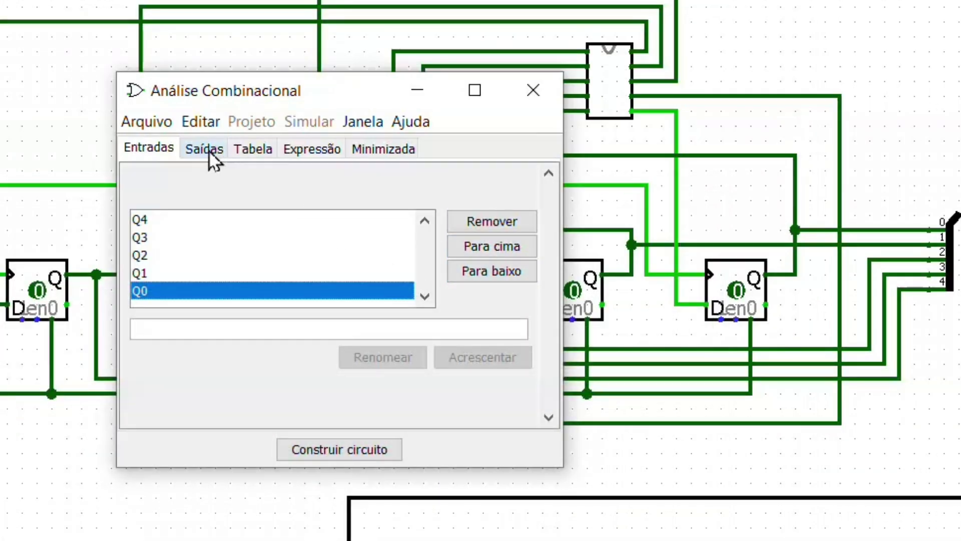
click(219, 152)
click(381, 330)
text(VERMELHO)
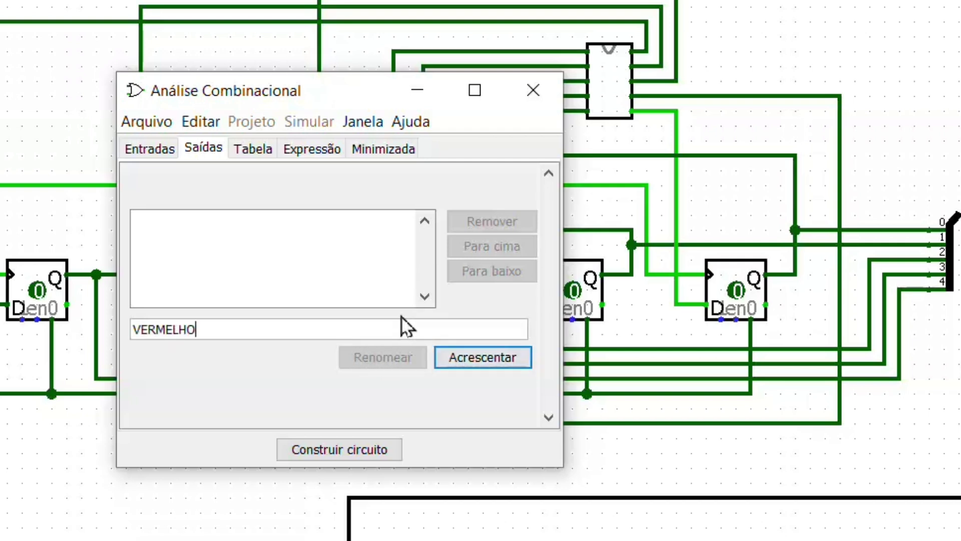
click(500, 356)
click(227, 317)
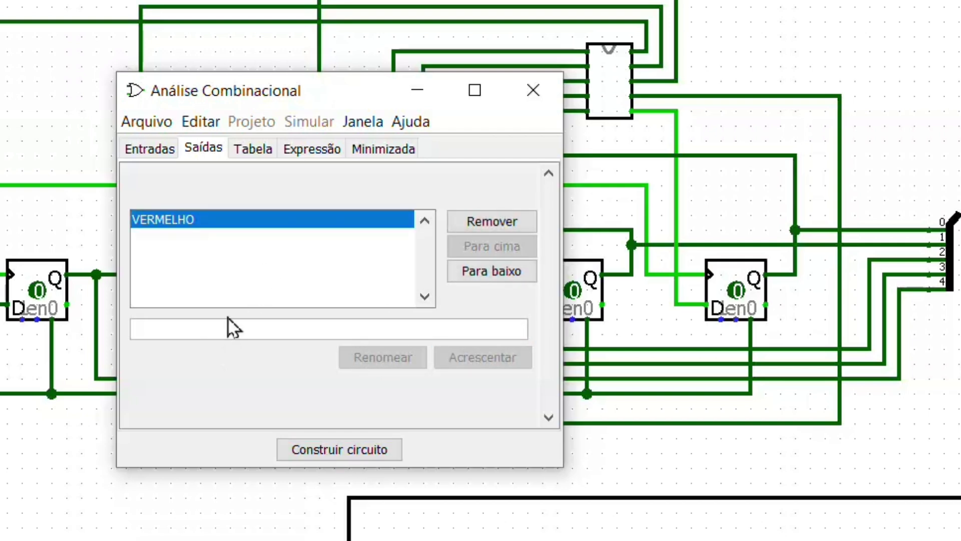
text(AMARELO)
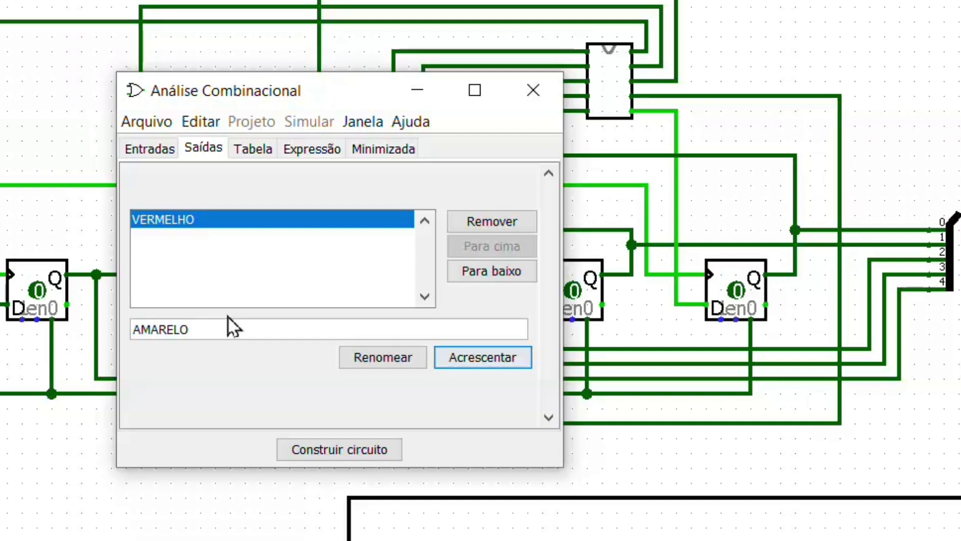
click(469, 357)
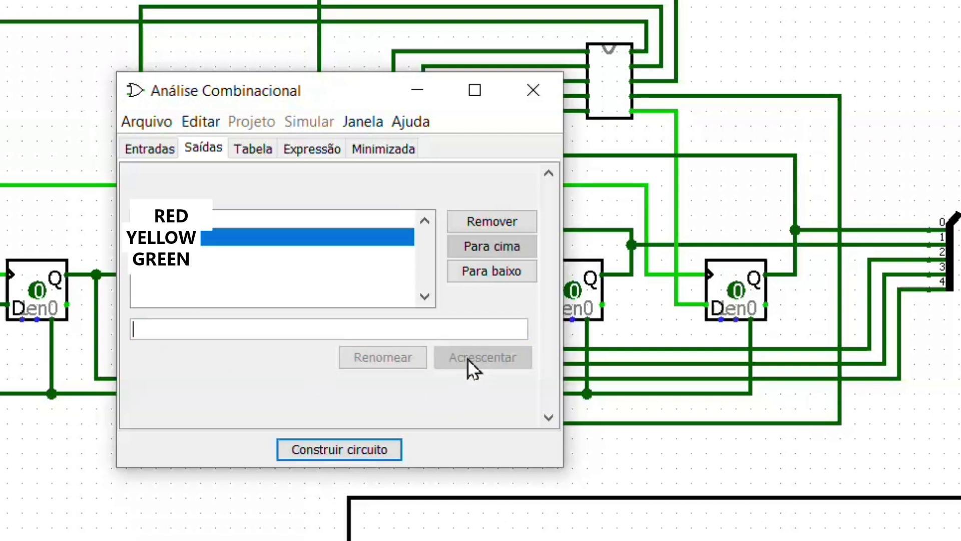
text(VBER)
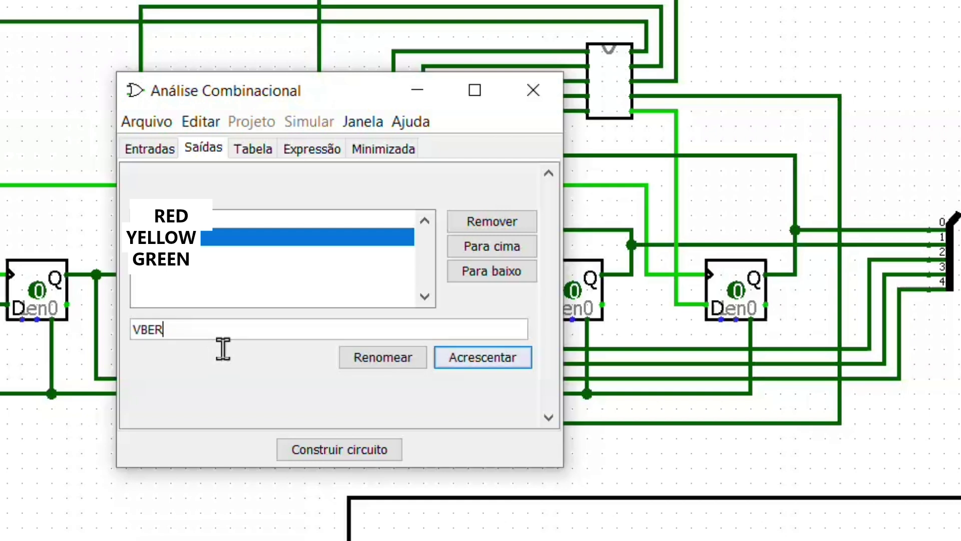
key(BackSpace)
key(BackSpace)
key(BackSpace)
key(BackSpace)
text(VERDE)
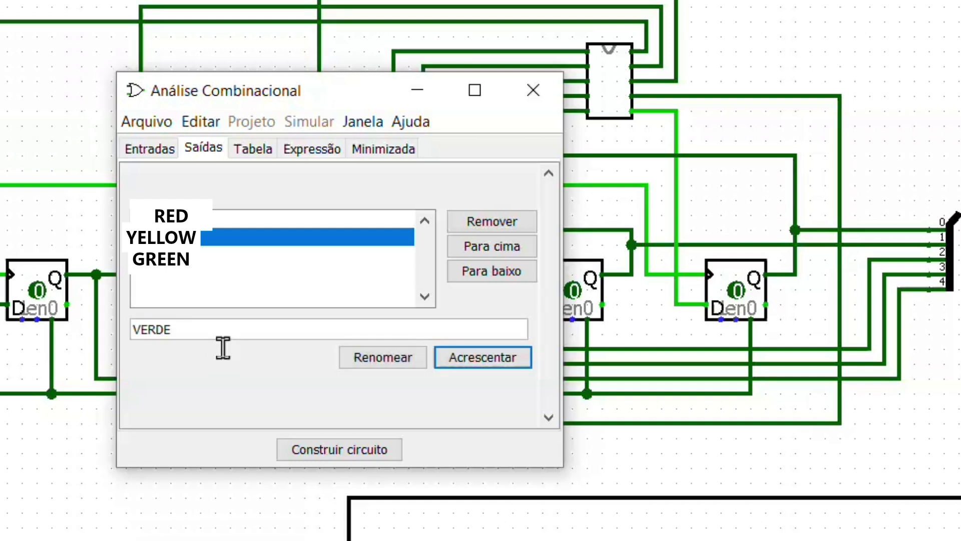
click(480, 356)
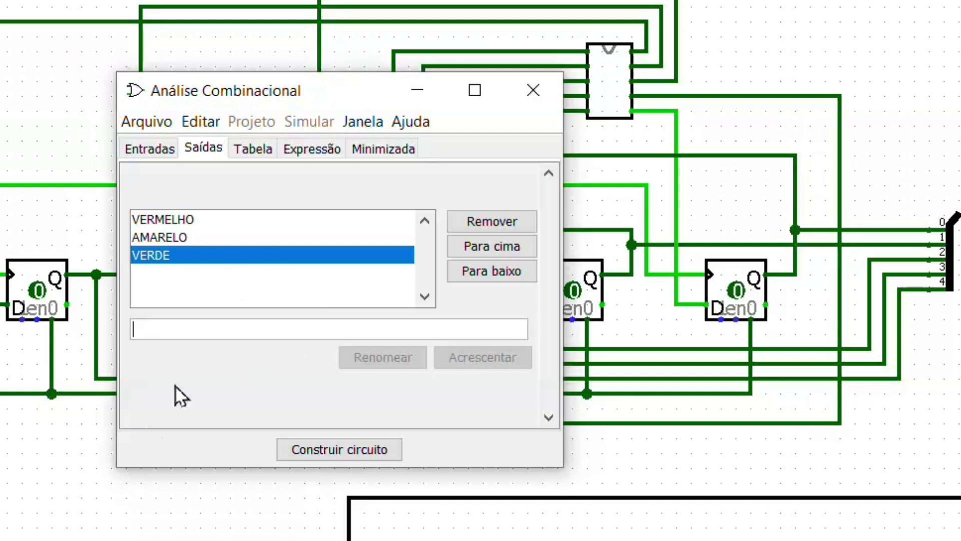
Widen the truth table and set AMARELO, VERDE and VERMELHO values for the first counter states.
click(254, 148)
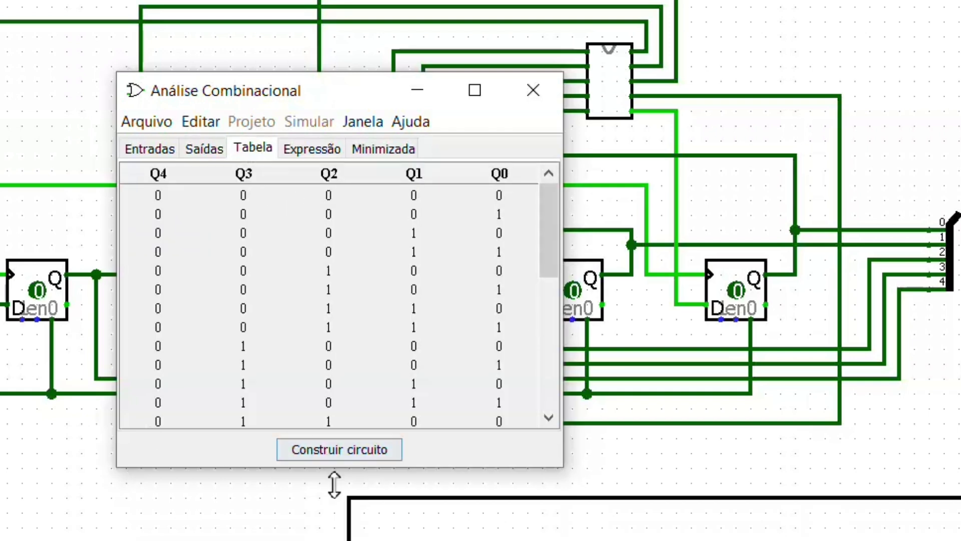
drag(564, 465, 846, 500)
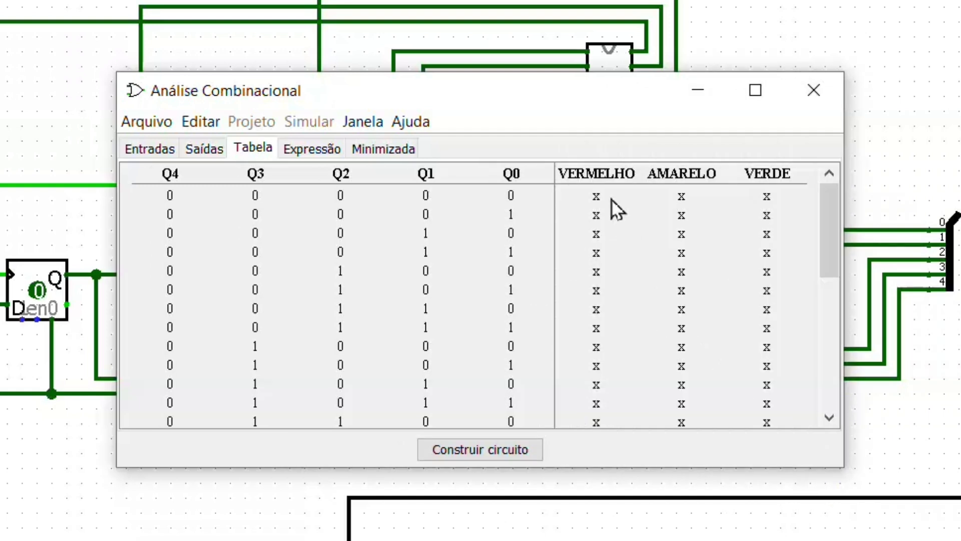
click(685, 198)
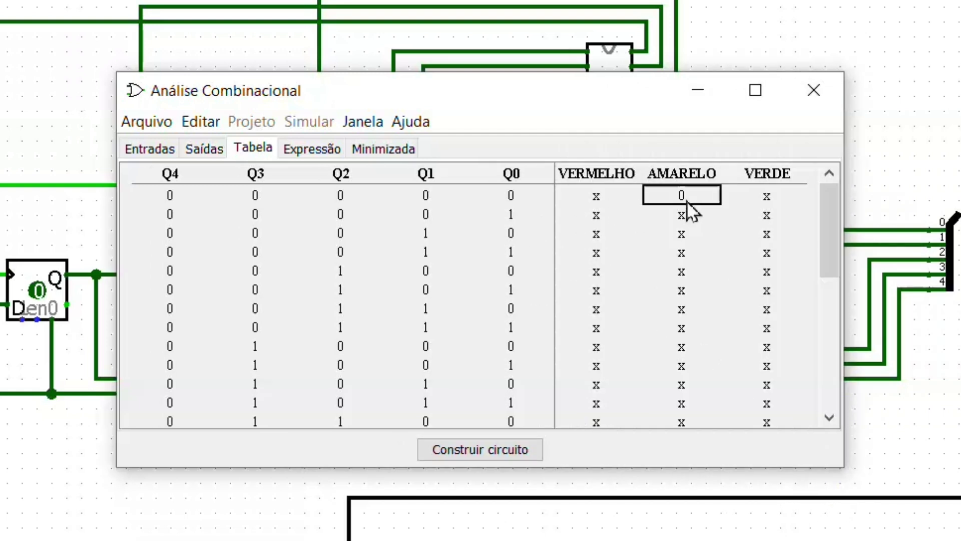
click(771, 195)
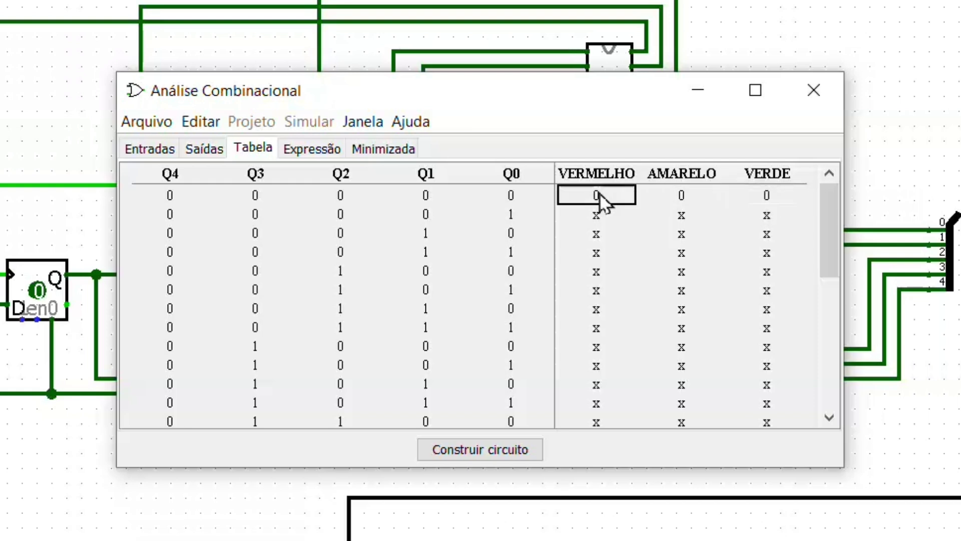
click(673, 223)
click(772, 225)
click(599, 231)
click(599, 235)
double_click(597, 252)
double_click(594, 268)
Fill VERMELHO and VERDE values for the later rows, then show VERMELHO's expression.
scroll(596, 275, down, 1)
double_click(596, 278)
text(11)
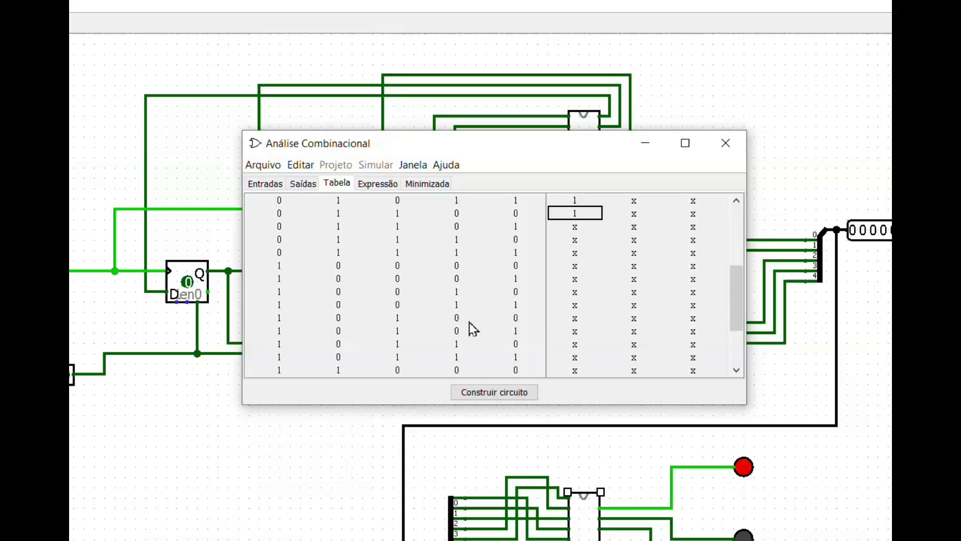
text(1111)
click(692, 278)
scroll(617, 283, down, 5)
click(692, 325)
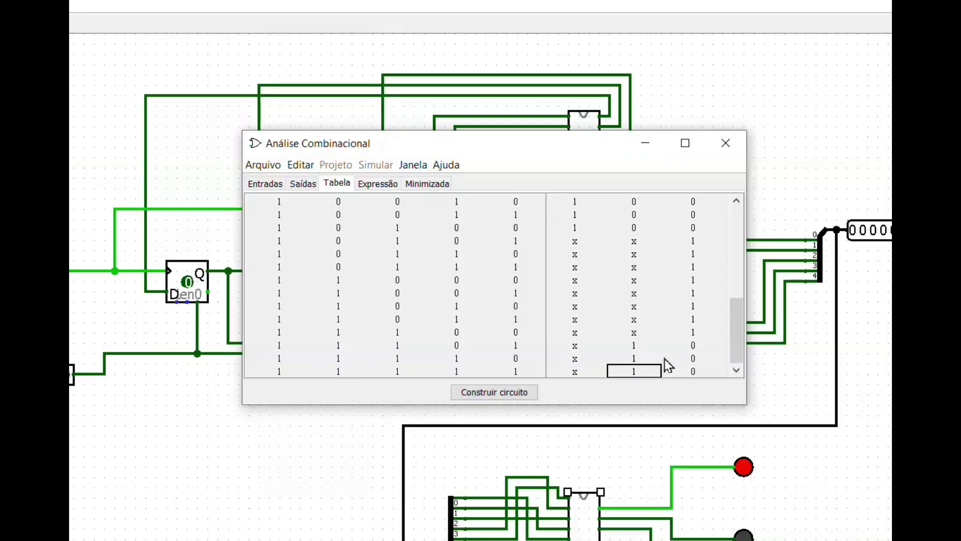
click(575, 345)
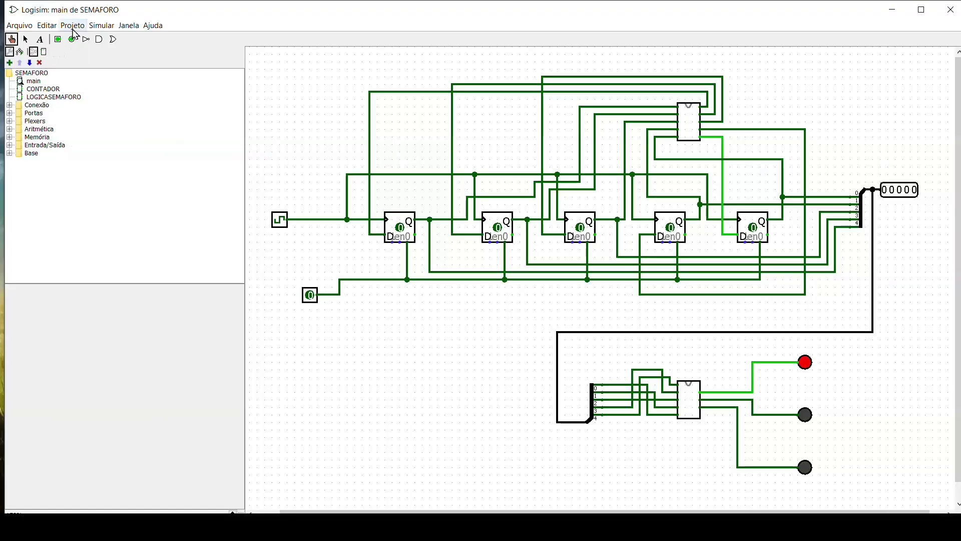
Enable Ticks Habilitados in the Simular menu so the clock runs.
click(72, 26)
click(115, 123)
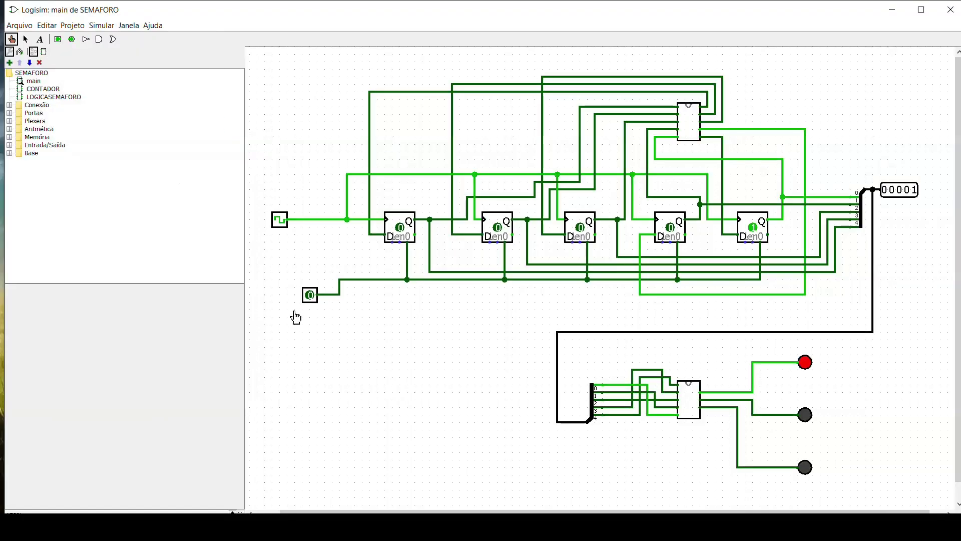